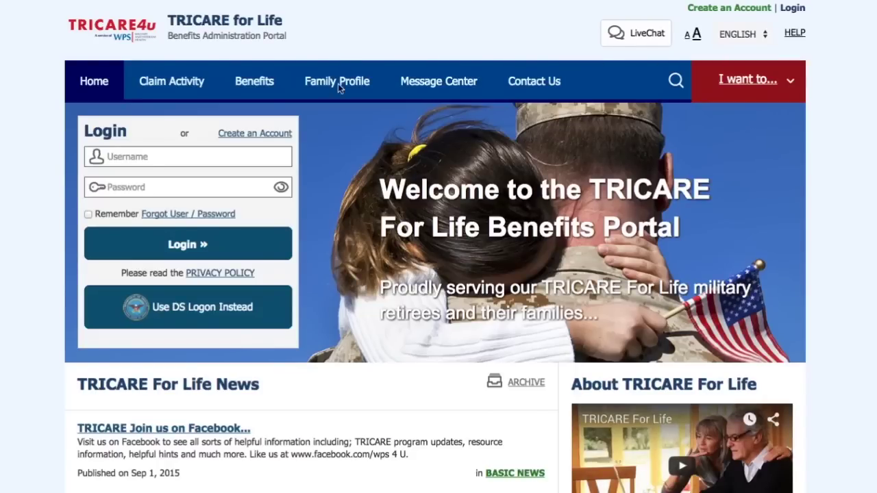
# Go to the Message Center page from the top navigation bar.
pyautogui.click(430, 85)
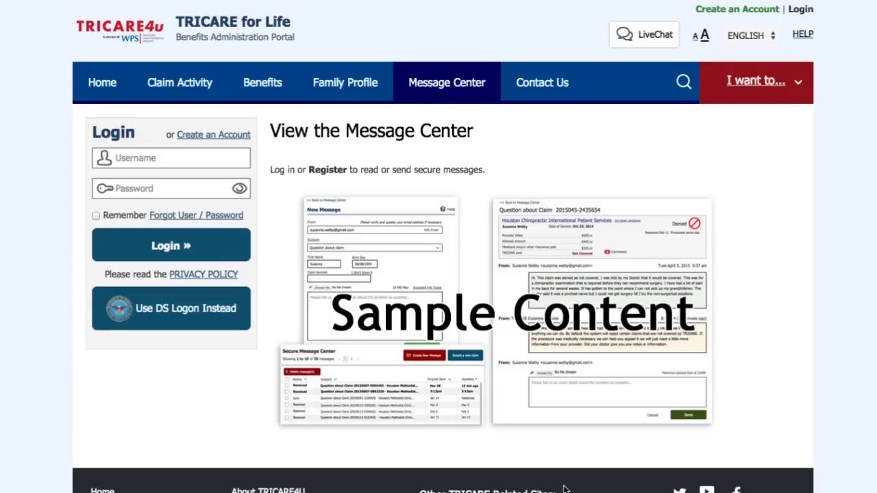
# Log in to the portal with the account username and password.
pyautogui.click(129, 160)
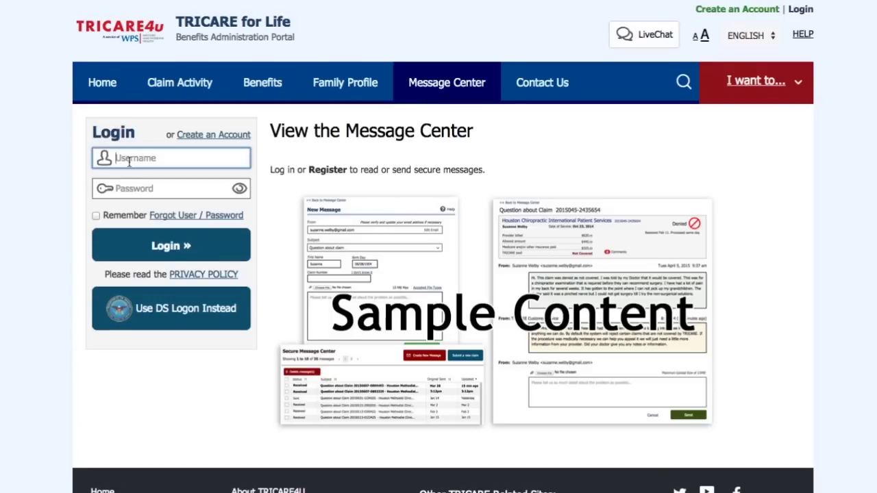
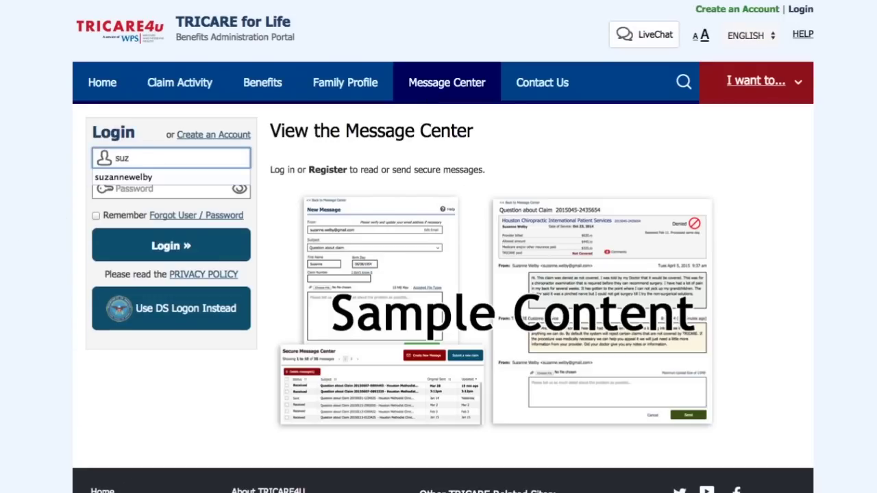
pyautogui.click(142, 195)
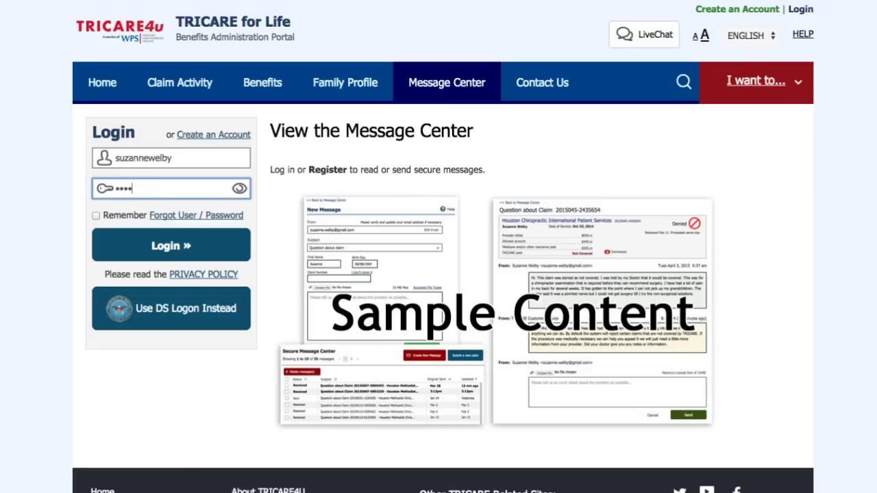
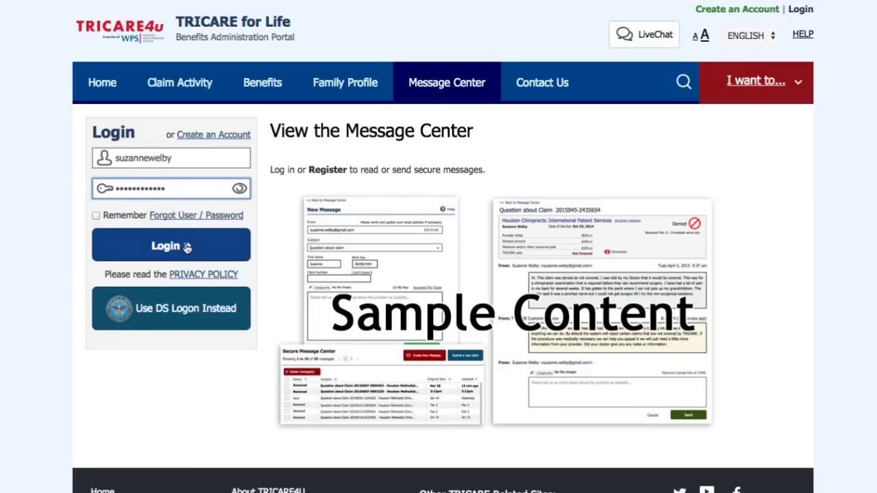
pyautogui.click(186, 248)
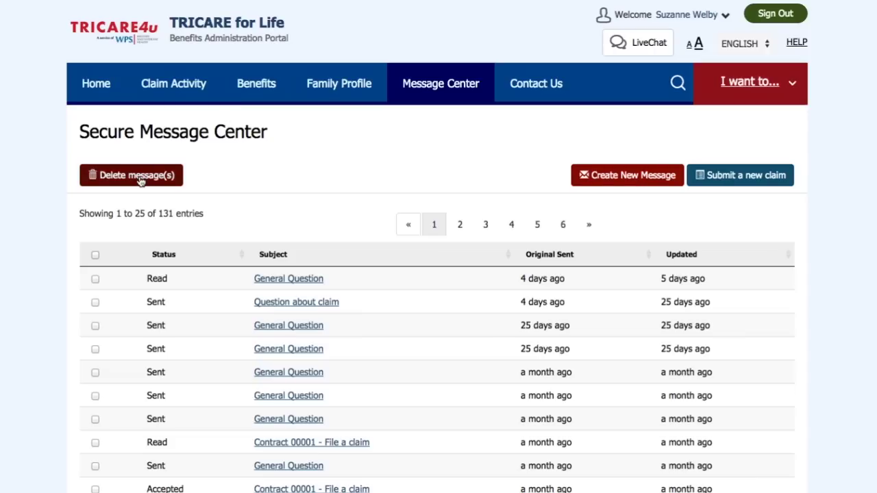
pyautogui.scroll(-3, 176, 383)
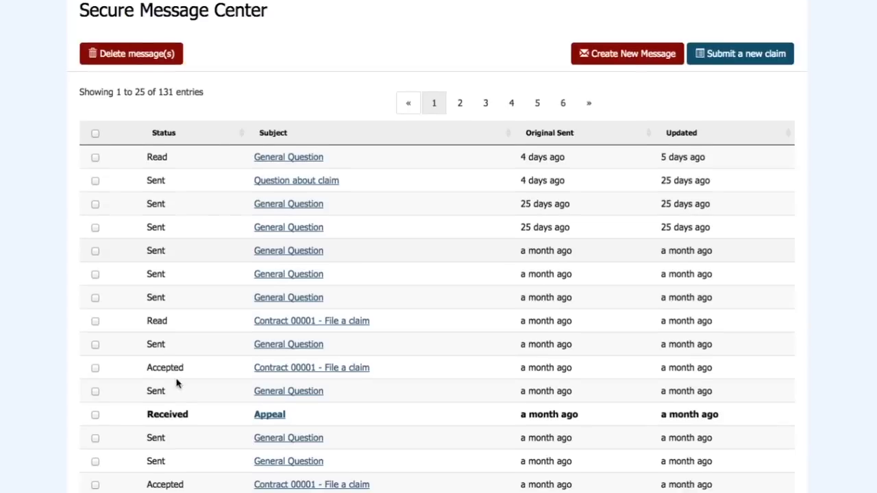
pyautogui.scroll(-2, 176, 382)
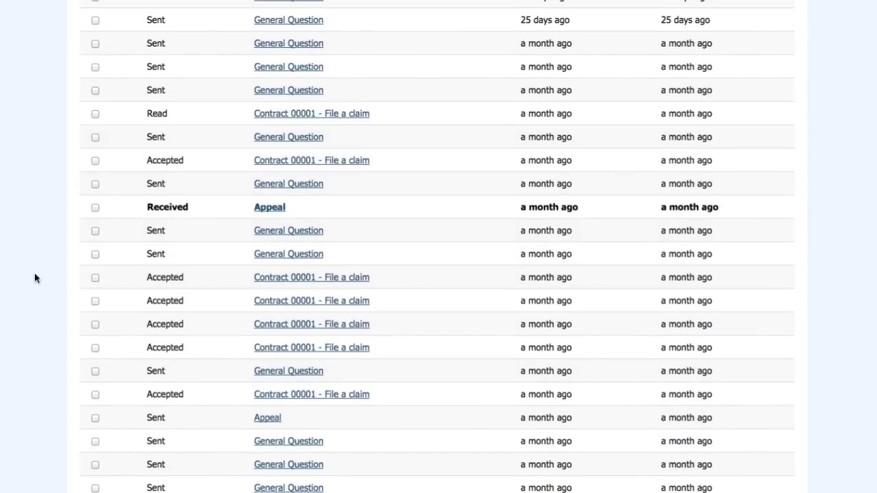
pyautogui.scroll(3, 22, 269)
pyautogui.scroll(2, 22, 270)
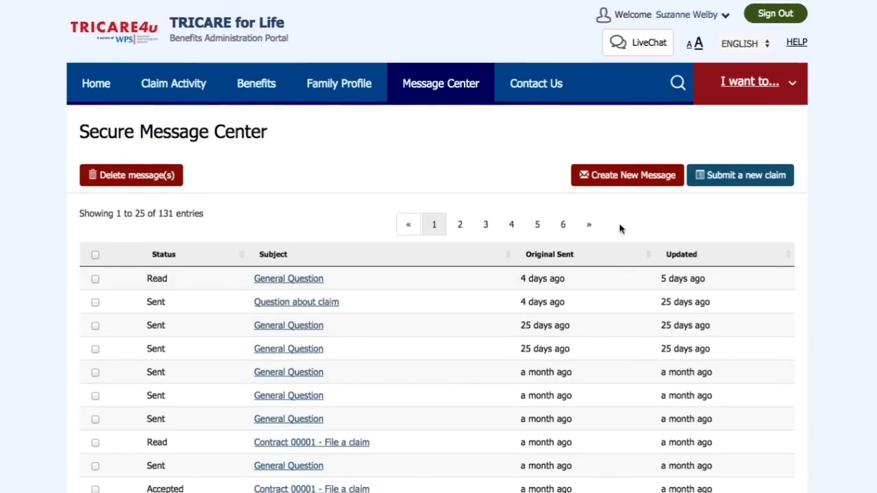
# Start a new secure message with the subject General Question.
pyautogui.click(626, 177)
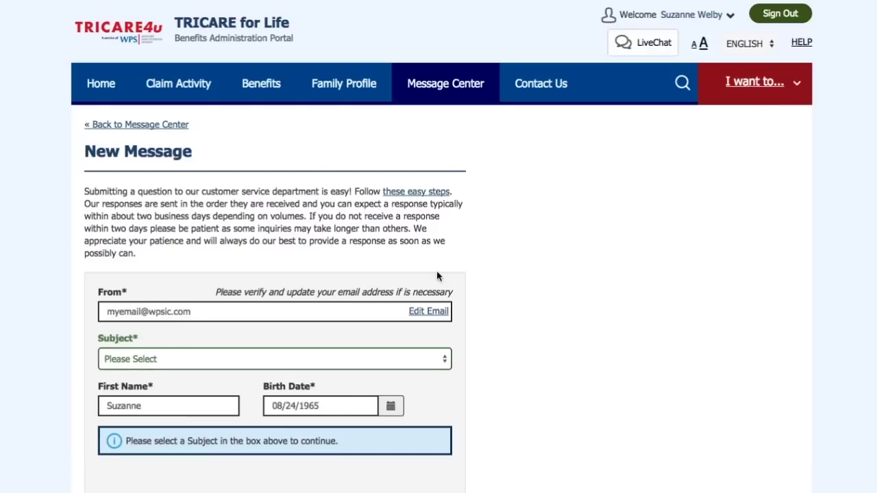
pyautogui.click(418, 360)
pyautogui.click(405, 371)
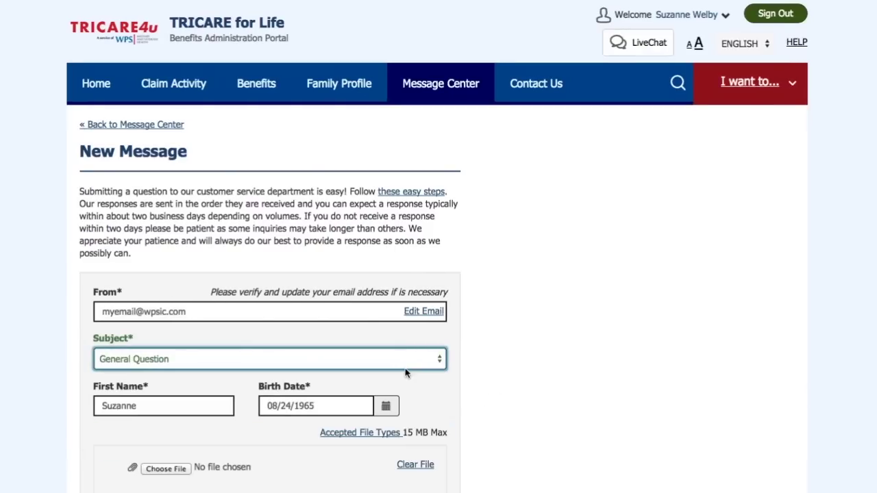
pyautogui.scroll(-4, 561, 448)
pyautogui.scroll(-1, 561, 448)
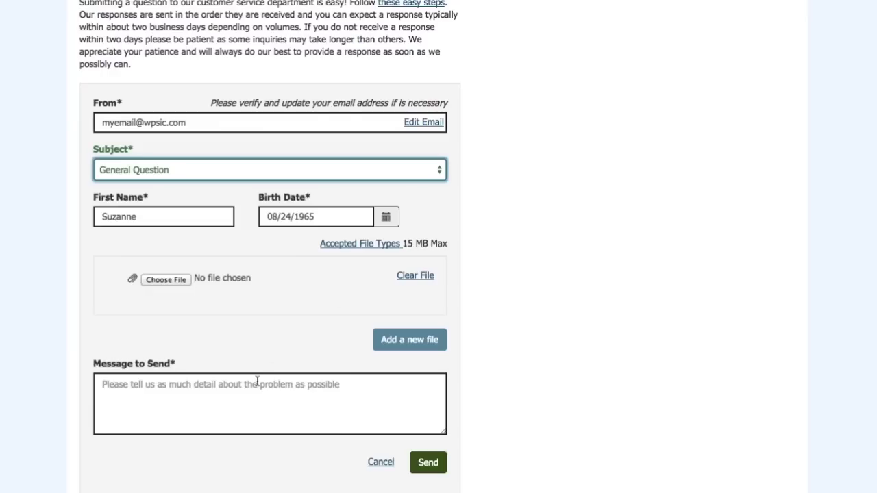
# Write the message body 'Why hasn't my claim been answered?'.
pyautogui.click(237, 398)
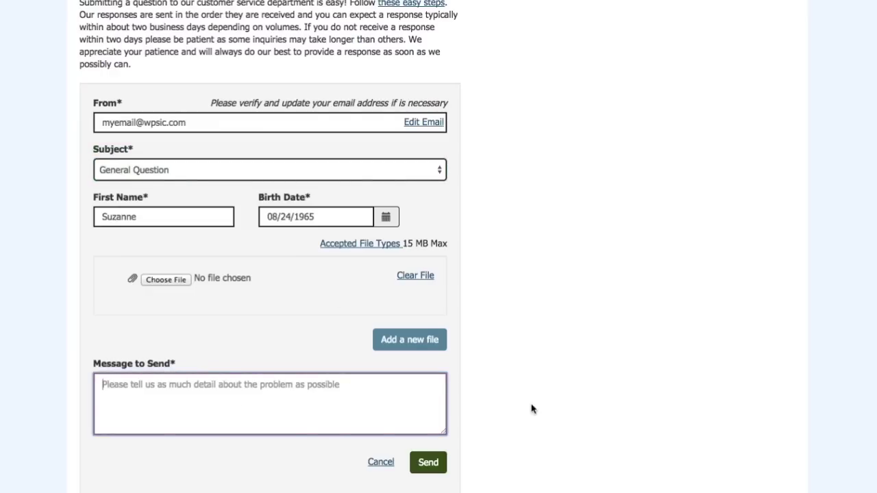
pyautogui.write("Why hasn't ")
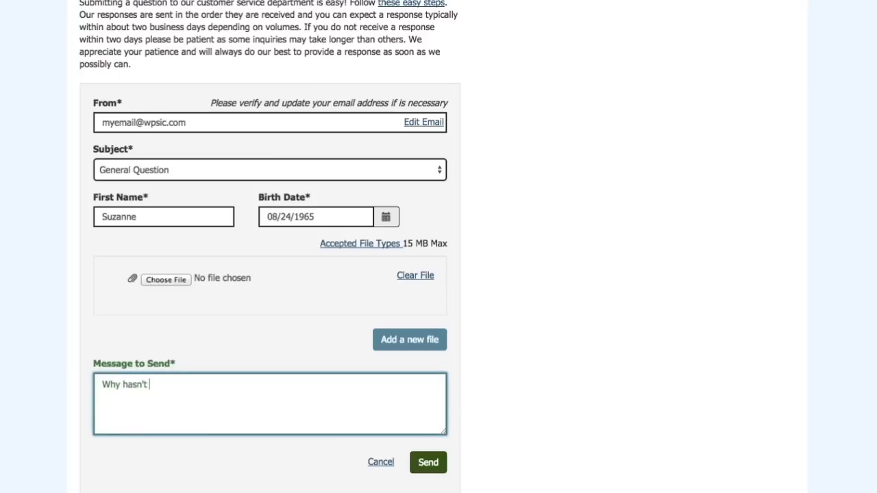
pyautogui.write('my lclaim been answe')
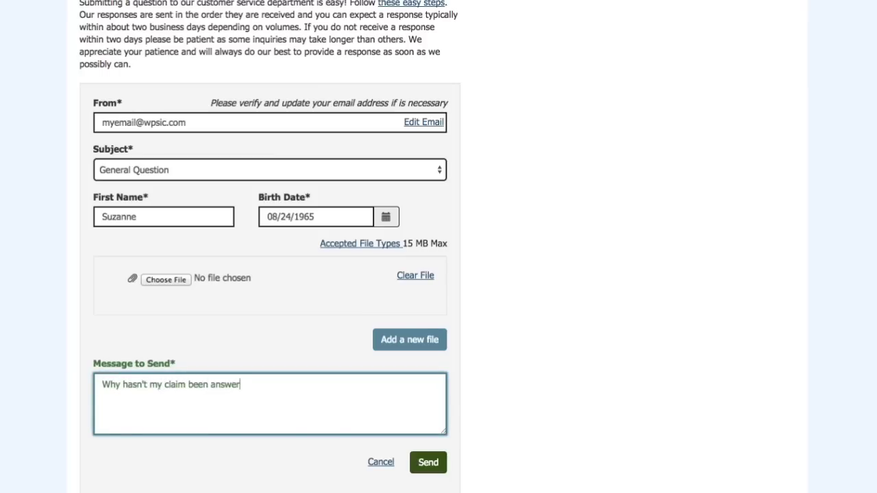
pyautogui.write('red?')
pyautogui.press('BackSpace')
pyautogui.click(379, 245)
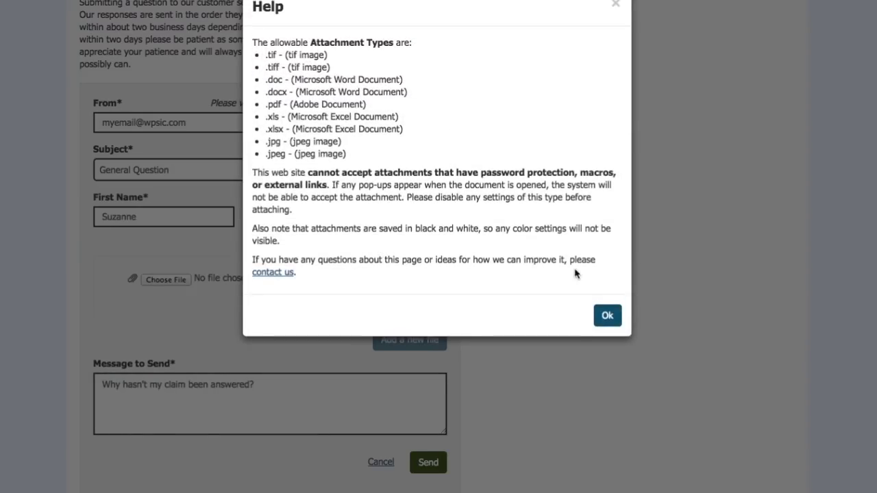
pyautogui.click(604, 317)
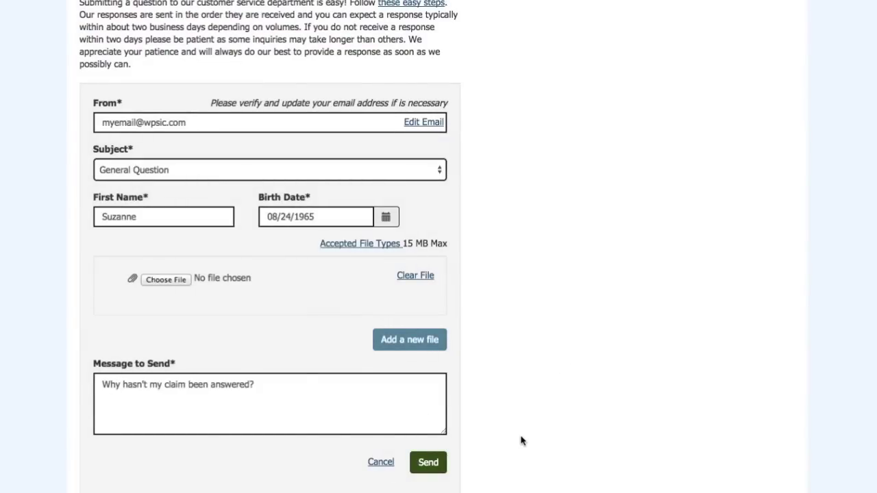
pyautogui.scroll(-2, 523, 442)
# Send the General Question message and return to the Secure Message Center list.
pyautogui.click(429, 414)
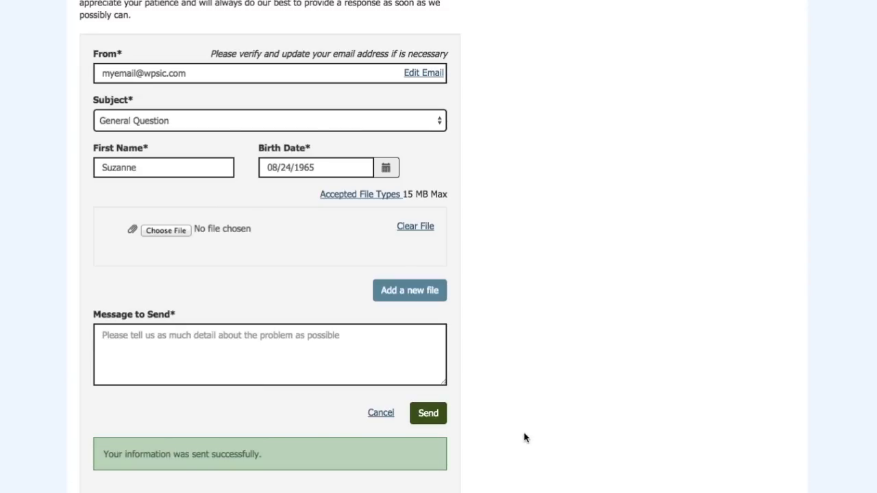
pyautogui.scroll(1, 525, 438)
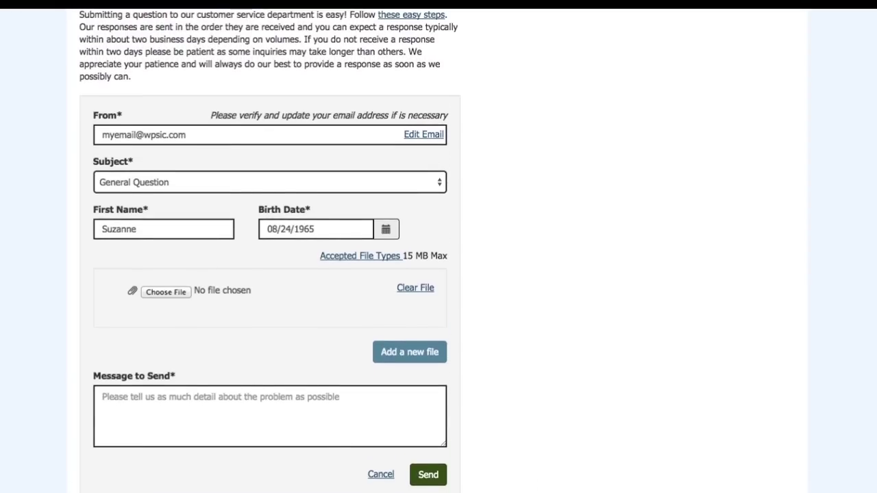
pyautogui.scroll(2, 525, 438)
pyautogui.click(124, 70)
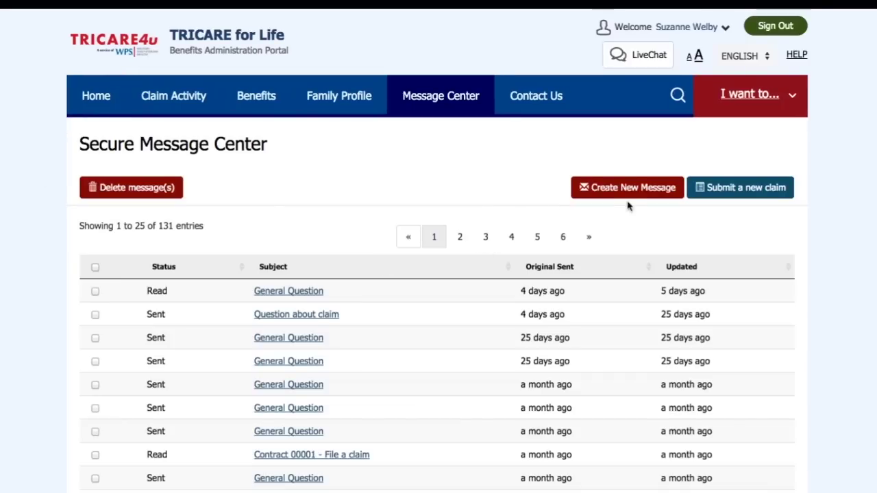
# Start another new message with subject Appeal, showing reject codes and Claim Number field.
pyautogui.click(637, 194)
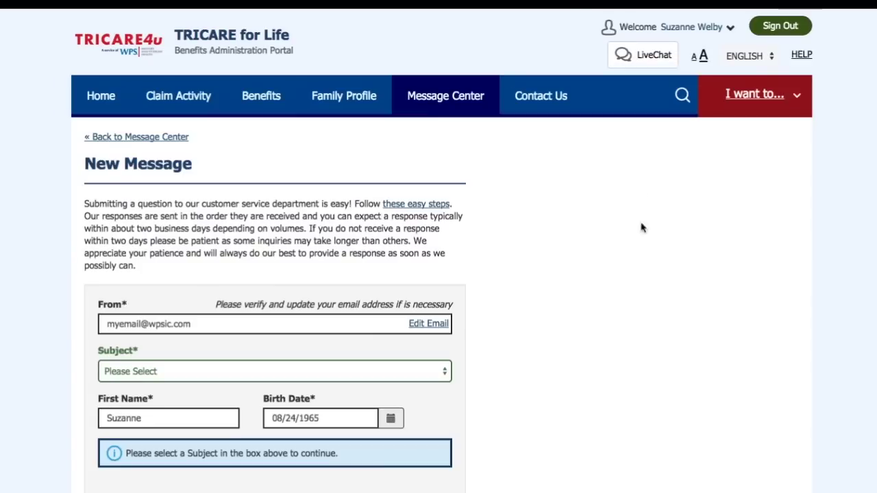
pyautogui.click(370, 371)
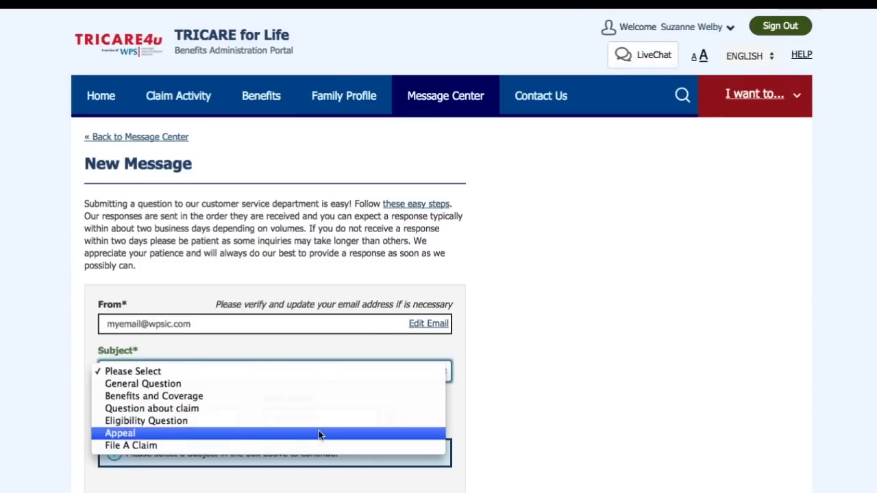
pyautogui.click(320, 433)
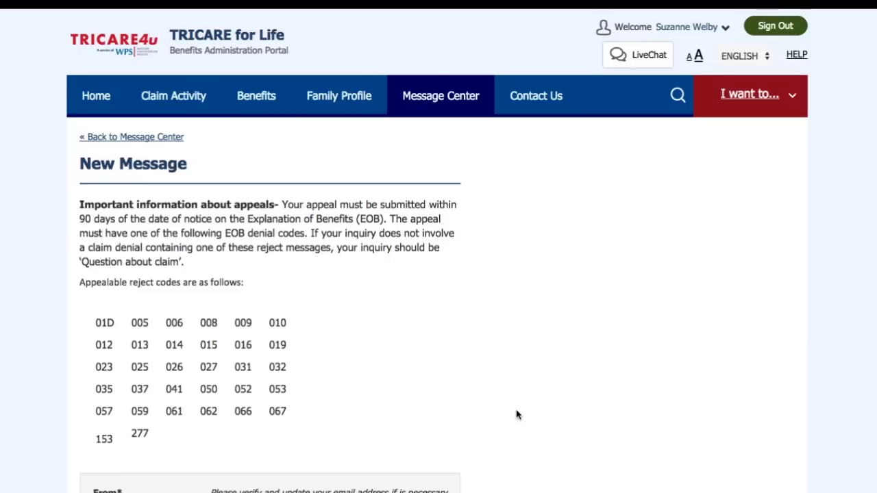
pyautogui.scroll(-1, 508, 434)
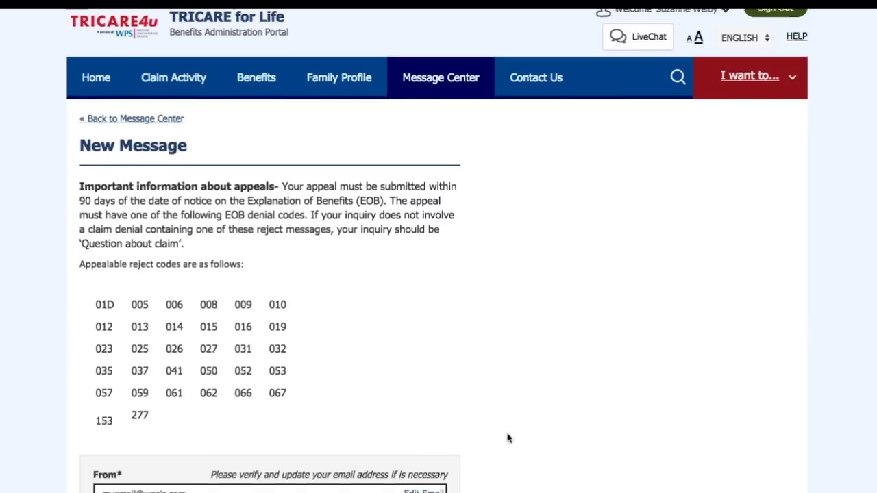
pyautogui.scroll(-2, 507, 435)
pyautogui.scroll(-1, 508, 437)
pyautogui.scroll(-2, 508, 439)
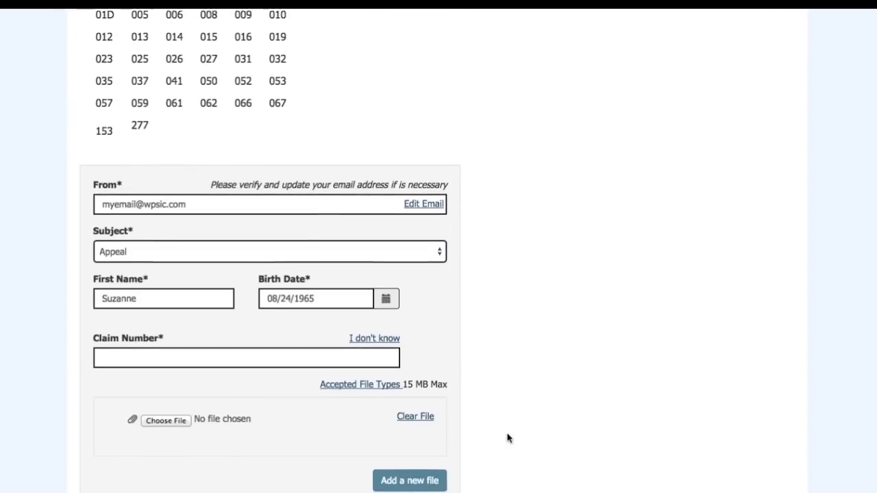
pyautogui.scroll(-2, 505, 435)
pyautogui.scroll(-1, 521, 308)
# Enter the claim number and write the appeal requesting review of last month's claim denial.
pyautogui.click(313, 235)
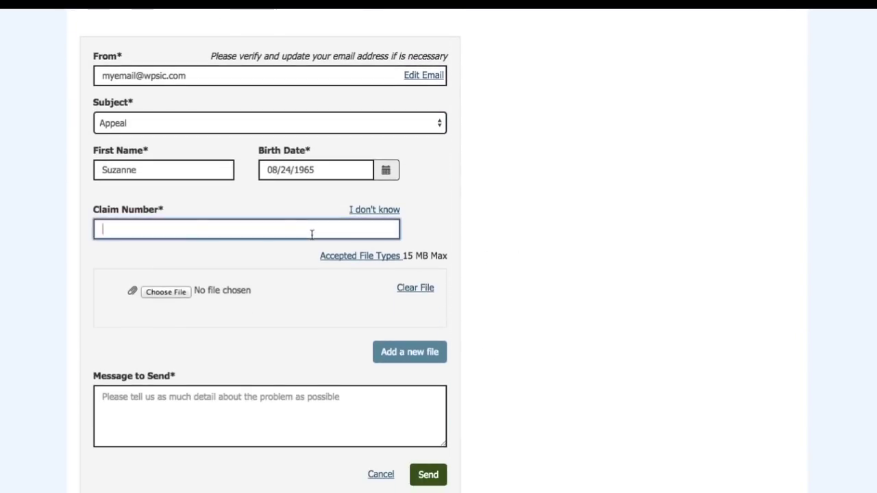
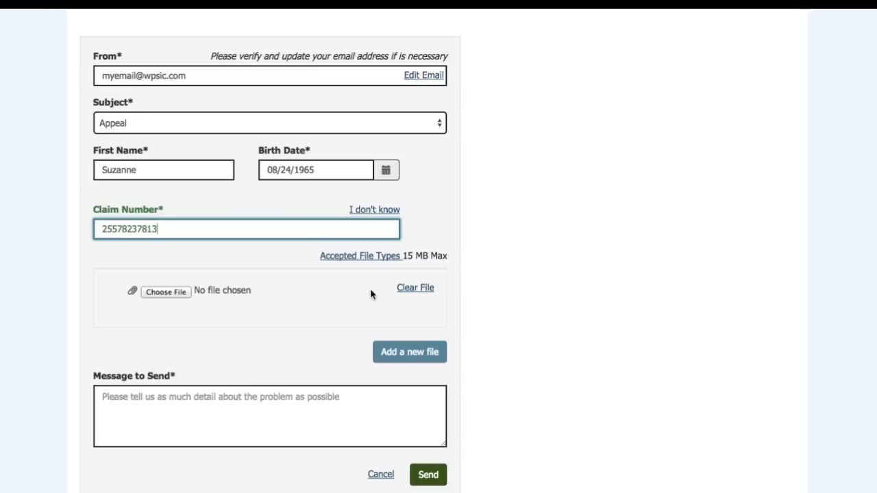
pyautogui.click(209, 401)
pyautogui.write('Please review the denial ')
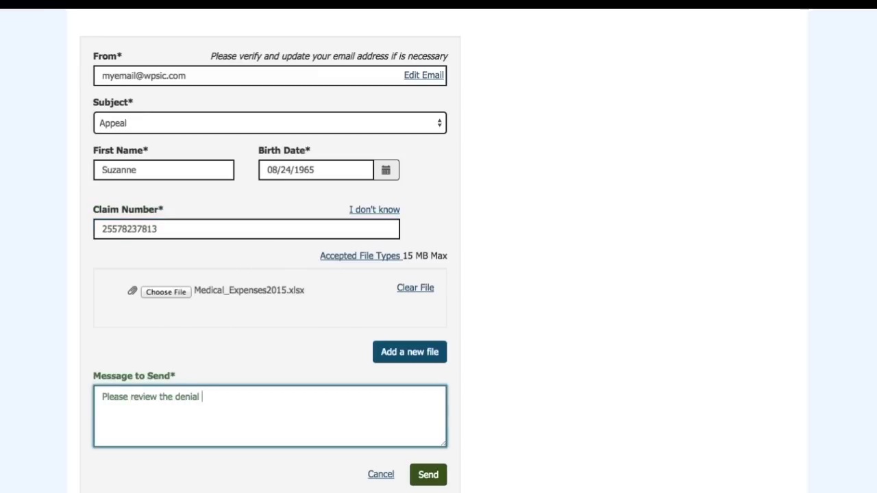
pyautogui.write('of my claim for last month, ')
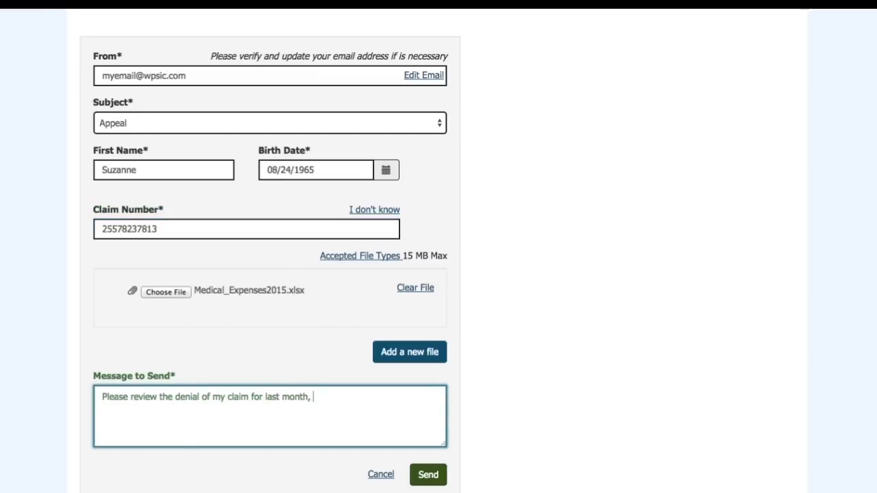
pyautogui.write('I have the correct paperwork and')
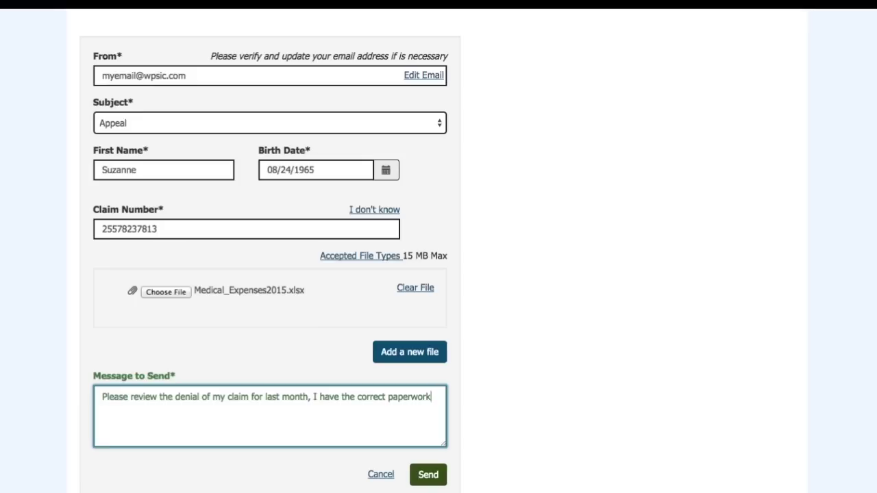
pyautogui.write(' medical expenses attached to this message')
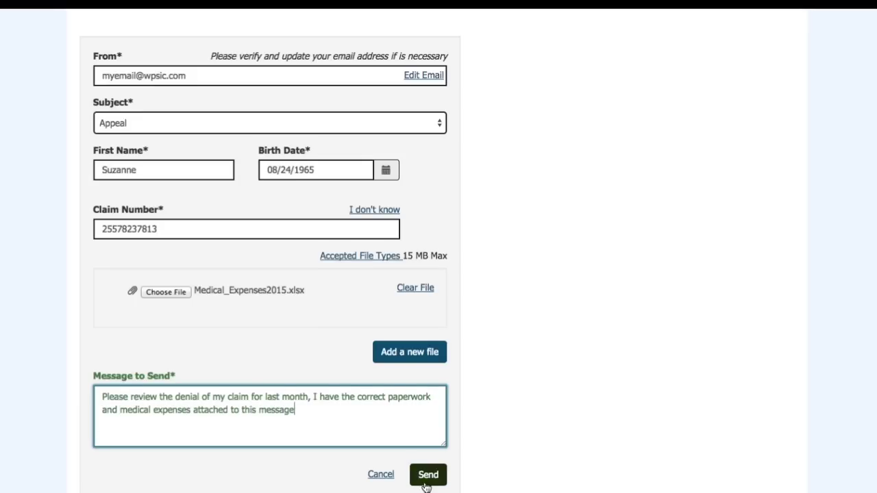
pyautogui.scroll(-1, 427, 464)
# Send the appeal, return to the message list, and begin a new claim submission.
pyautogui.click(426, 434)
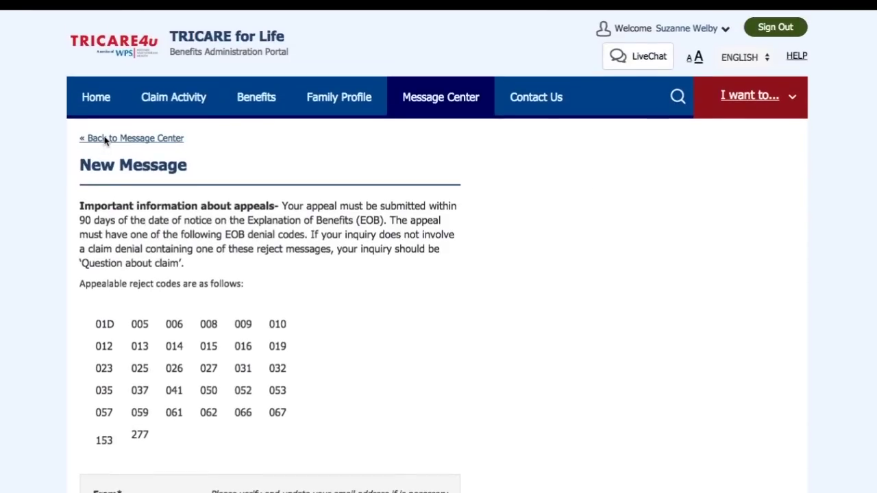
pyautogui.click(82, 140)
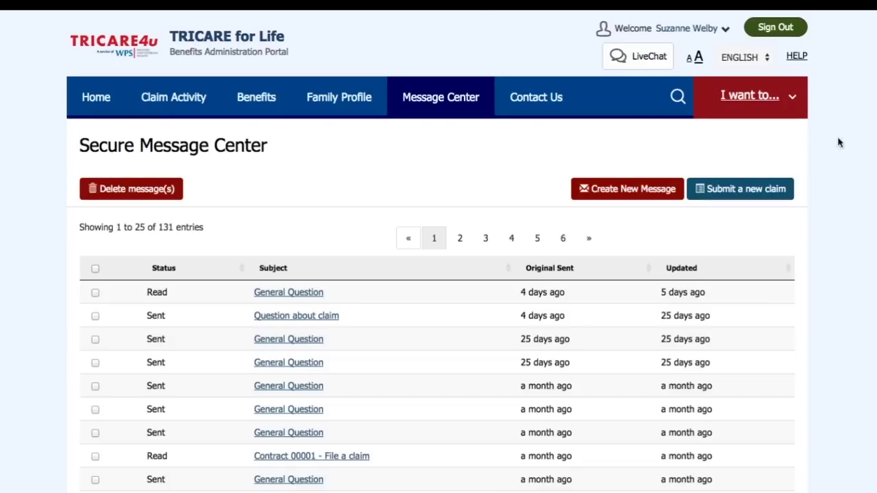
pyautogui.click(764, 191)
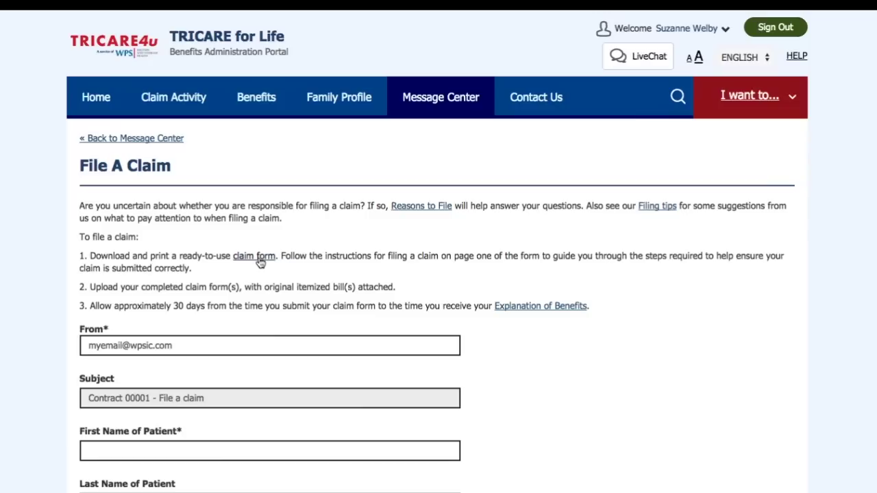
# Fill in the patient's first and last name on the claim form.
pyautogui.scroll(-1, 260, 263)
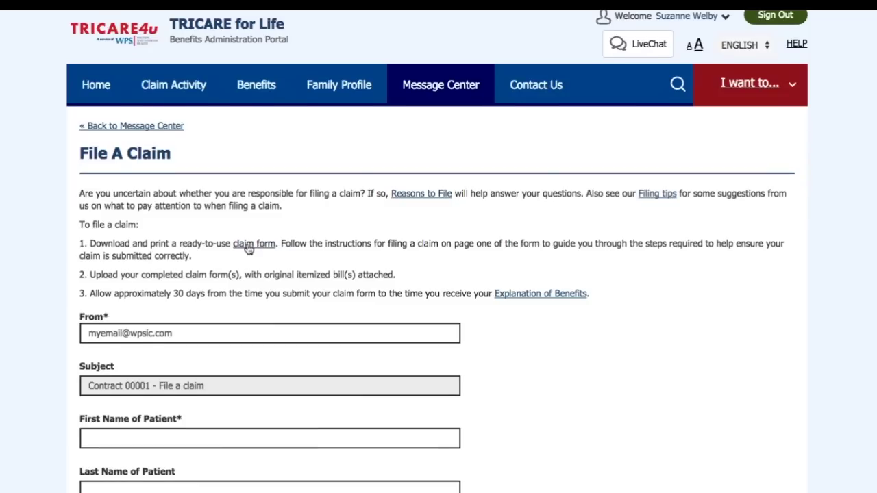
pyautogui.click(220, 443)
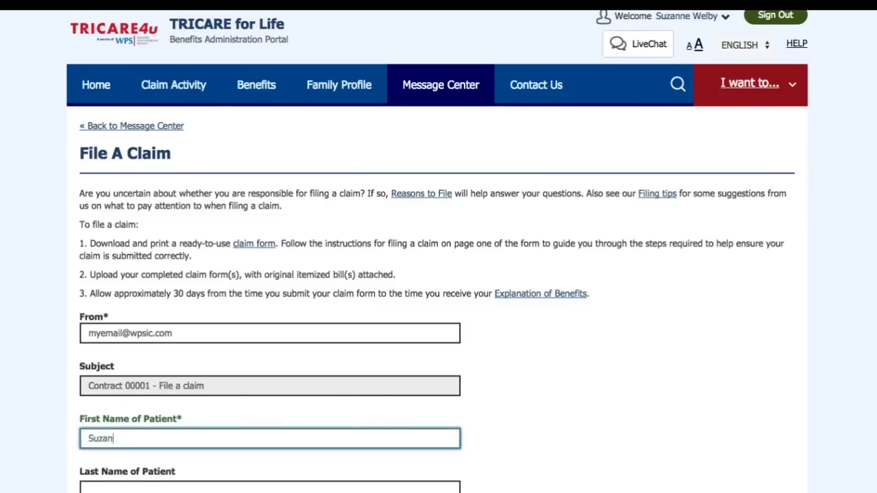
pyautogui.press('Tab')
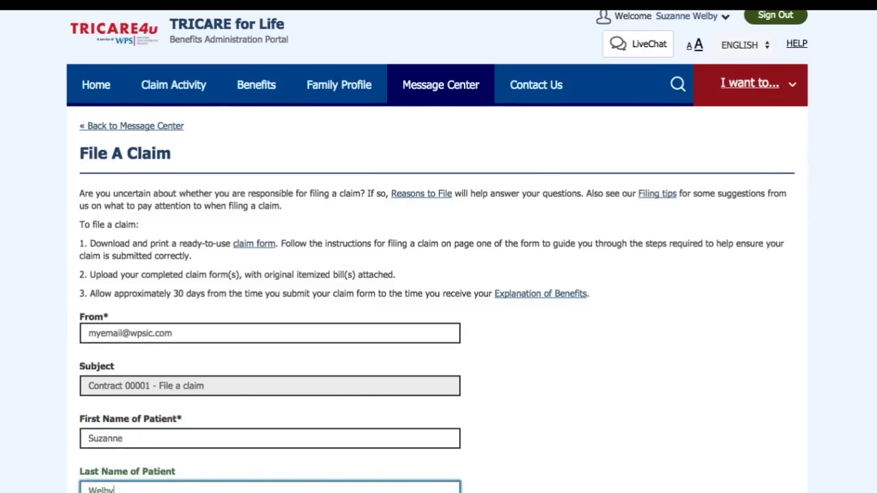
# Set the service dates from September 2 to September 4, 2015.
pyautogui.scroll(-5, 274, 274)
pyautogui.press('Tab')
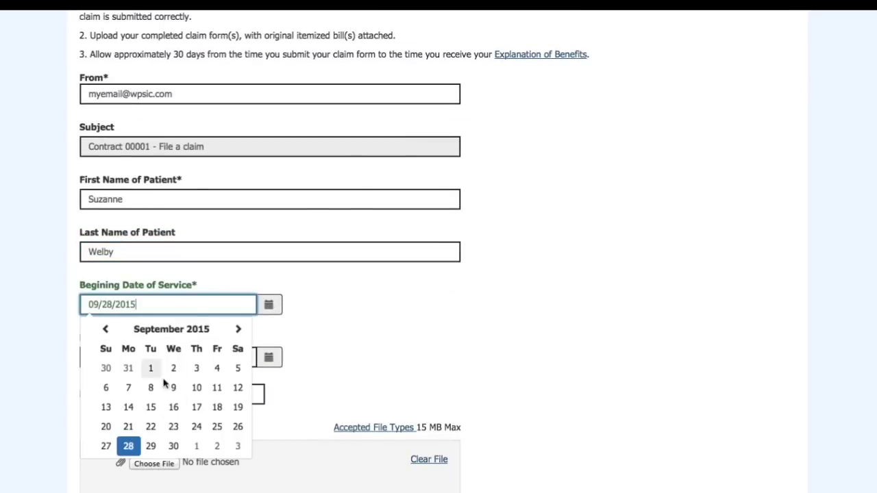
pyautogui.click(173, 368)
pyautogui.press('Tab')
pyautogui.click(217, 420)
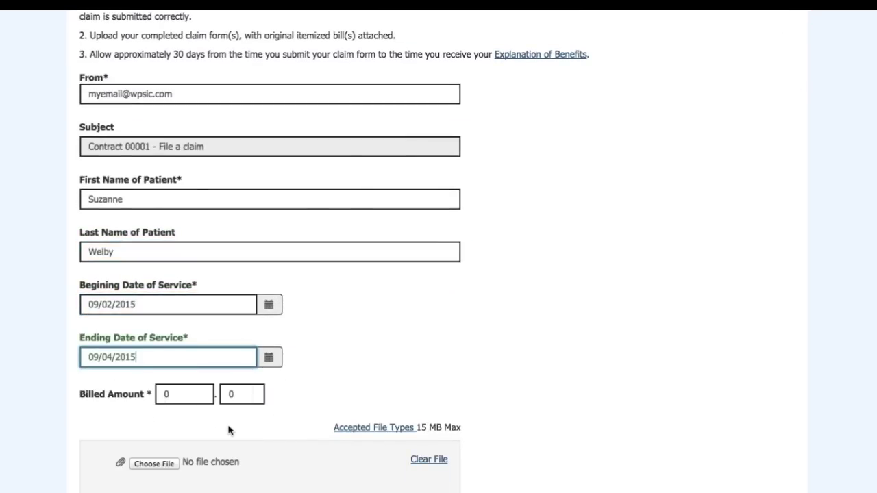
# Enter a billed amount of $325.50.
pyautogui.click(184, 397)
pyautogui.write('325')
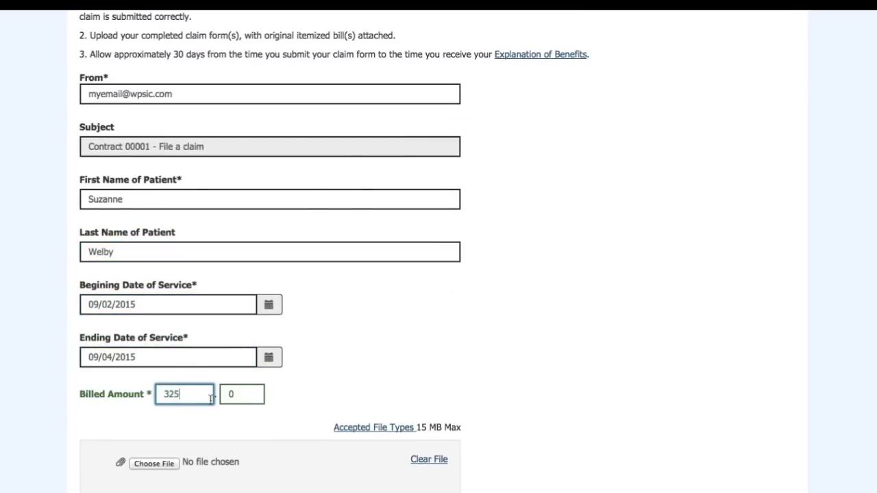
pyautogui.click(230, 395)
pyautogui.write('50')
pyautogui.click(177, 401)
pyautogui.click(167, 433)
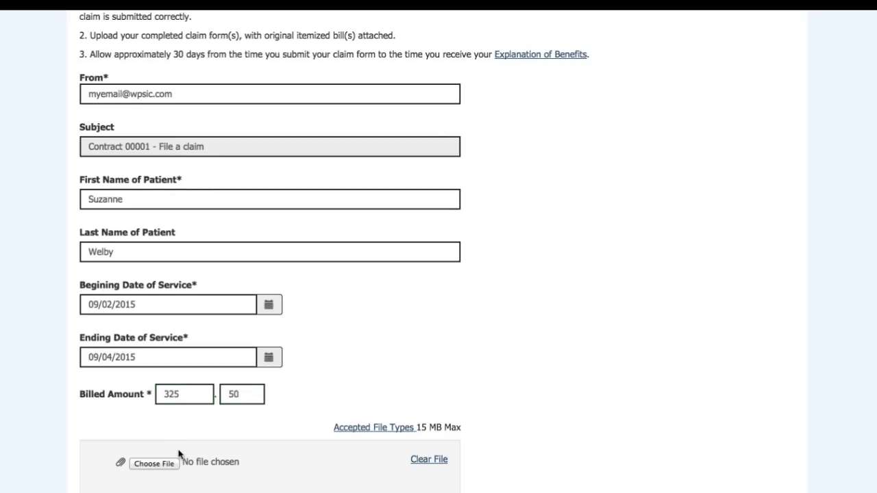
# Attach the Beneficiary+Claim+Form.pdf file to the claim.
pyautogui.click(191, 469)
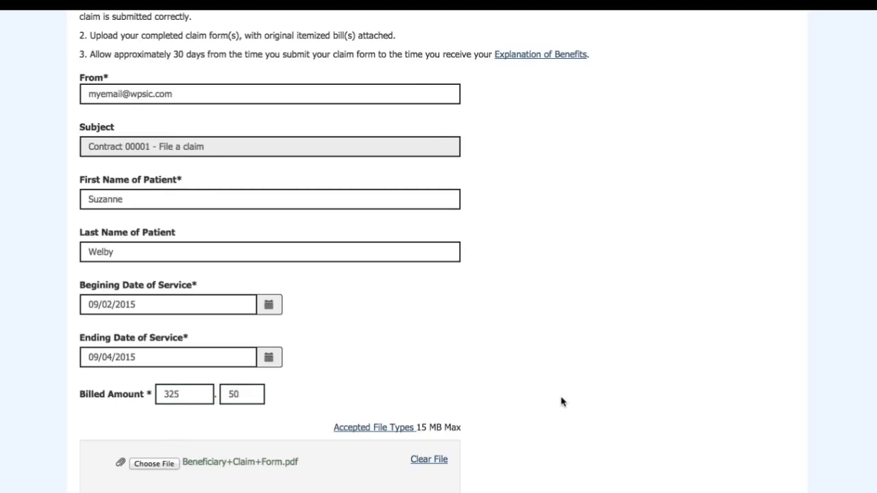
pyautogui.scroll(-2, 562, 408)
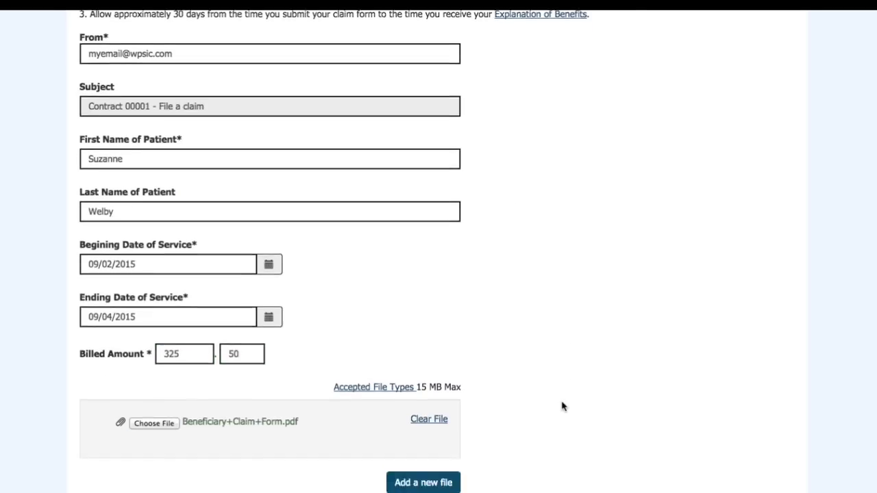
pyautogui.scroll(-3, 562, 407)
pyautogui.scroll(-1, 562, 407)
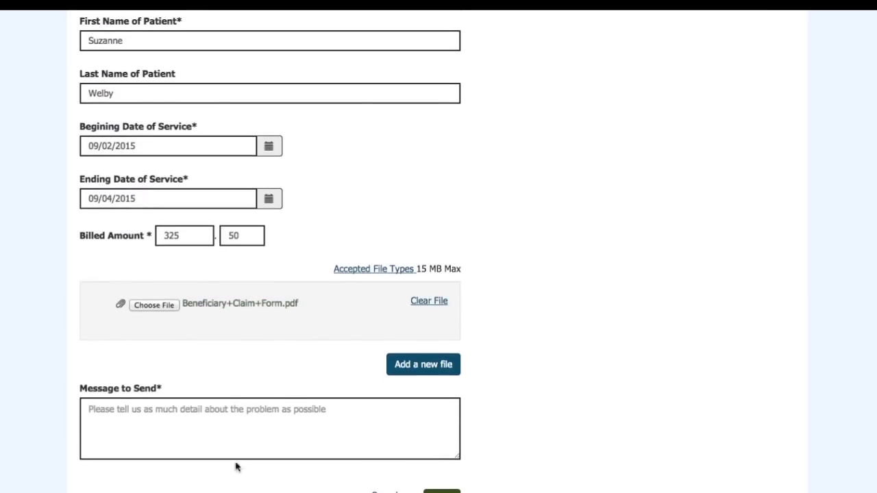
# Write the claim note asking to review the hospital bill for the last medical examination.
pyautogui.click(403, 437)
pyautogui.write('I have been billed ')
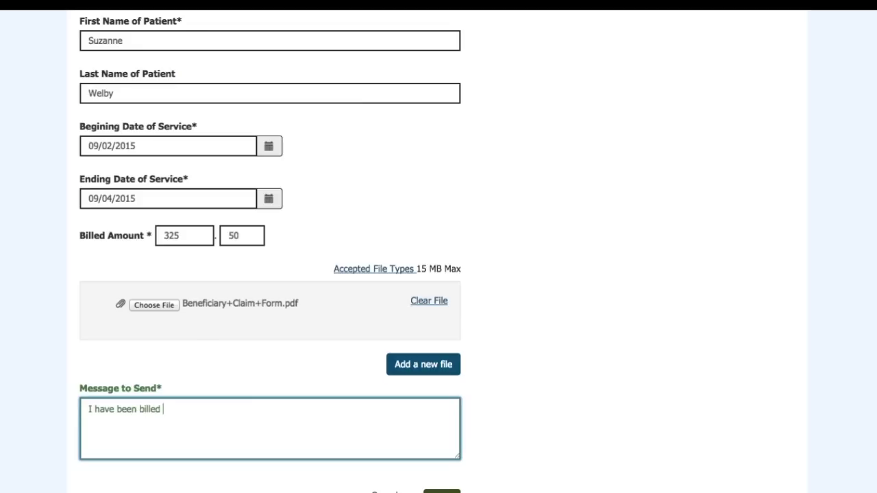
pyautogui.write('by the hospital regarding my last')
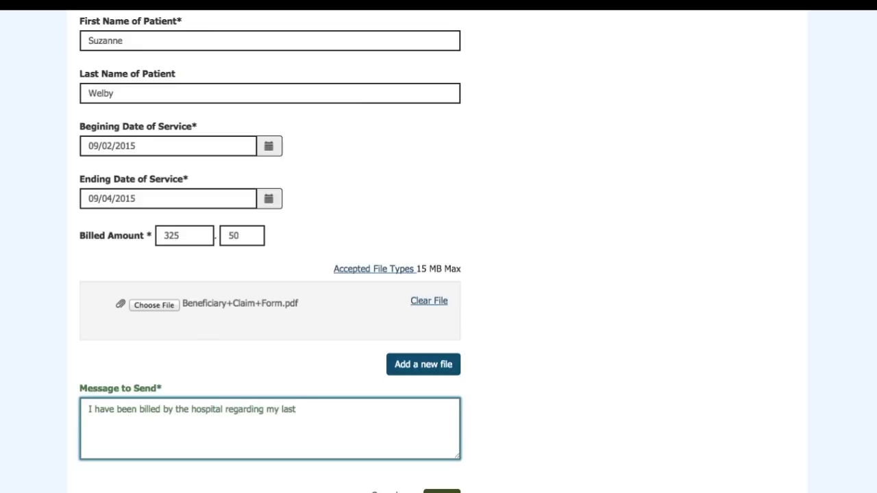
pyautogui.write(' medical examination, please rev')
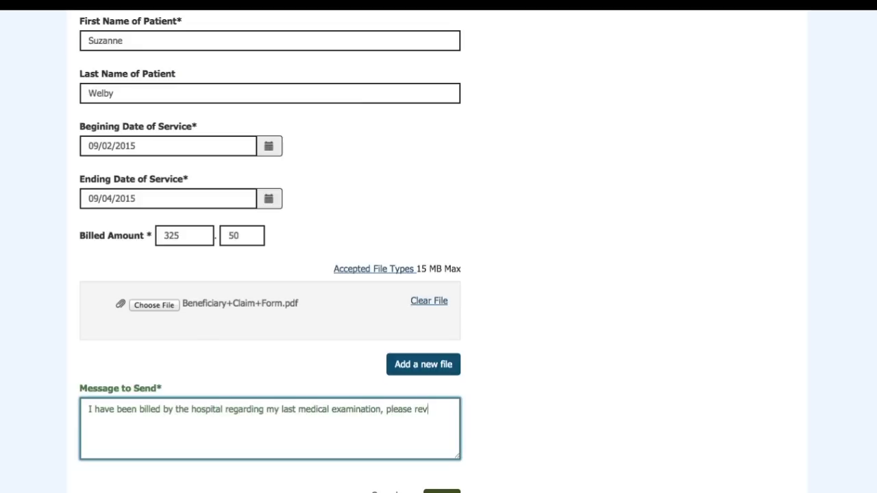
pyautogui.write('iew')
pyautogui.scroll(-2, 443, 459)
pyautogui.scroll(-2, 445, 410)
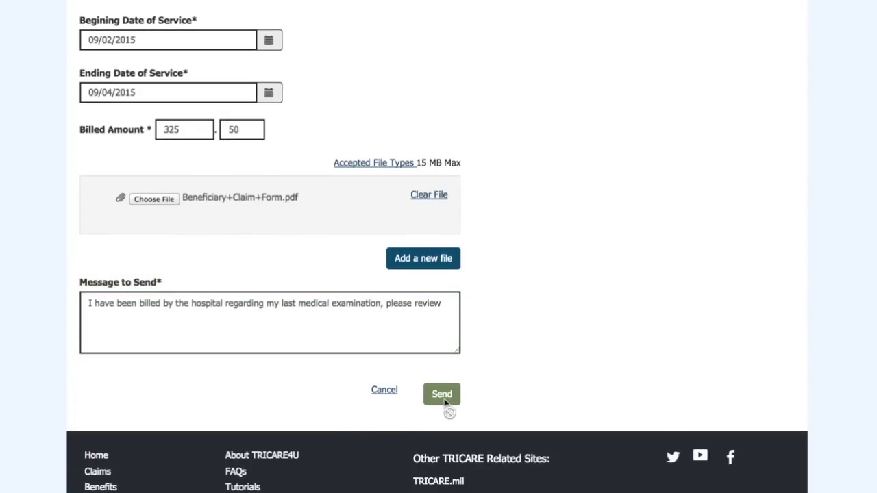
# Send the new claim and scroll back to the top of the blank form.
pyautogui.click(445, 405)
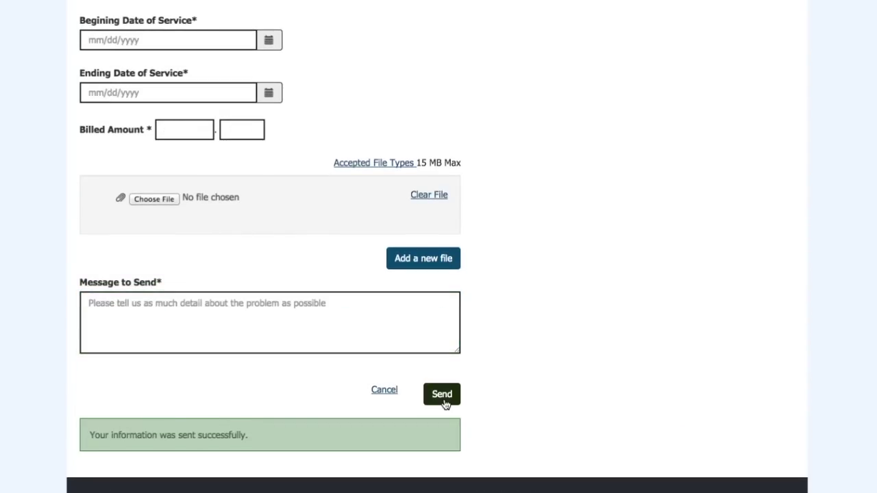
pyautogui.scroll(1, 457, 423)
pyautogui.scroll(1, 549, 429)
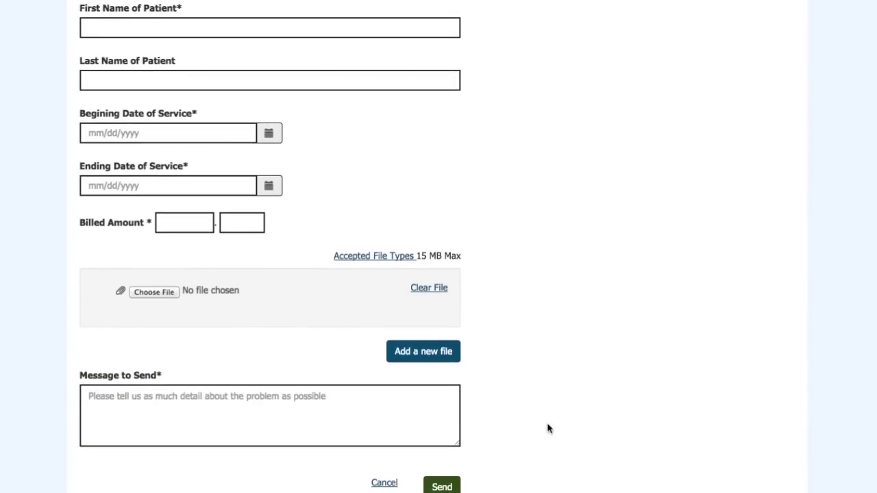
pyautogui.scroll(5, 548, 428)
# Return to the Message Center and open a fresh new message, leaving the subject unselected.
pyautogui.scroll(2, 388, 325)
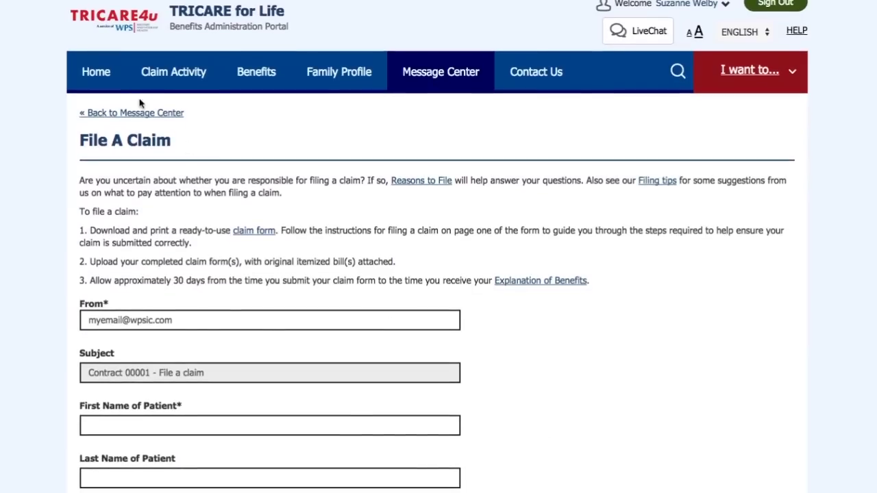
pyautogui.click(140, 114)
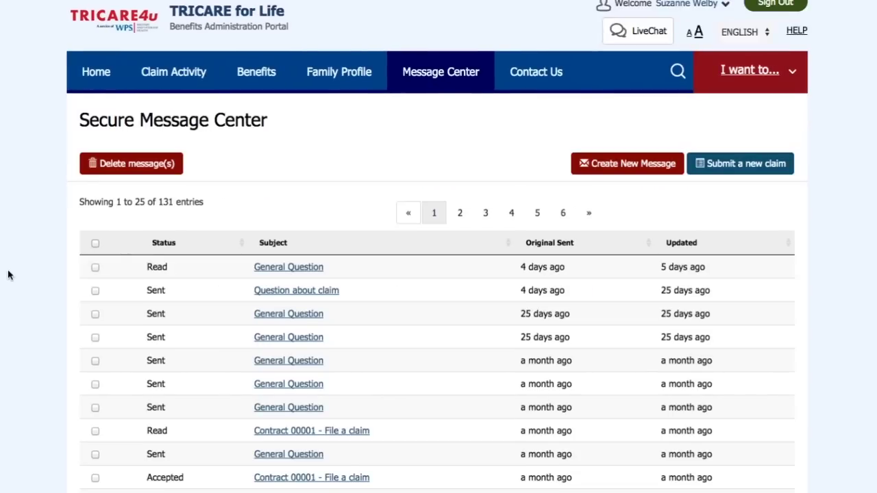
pyautogui.click(650, 171)
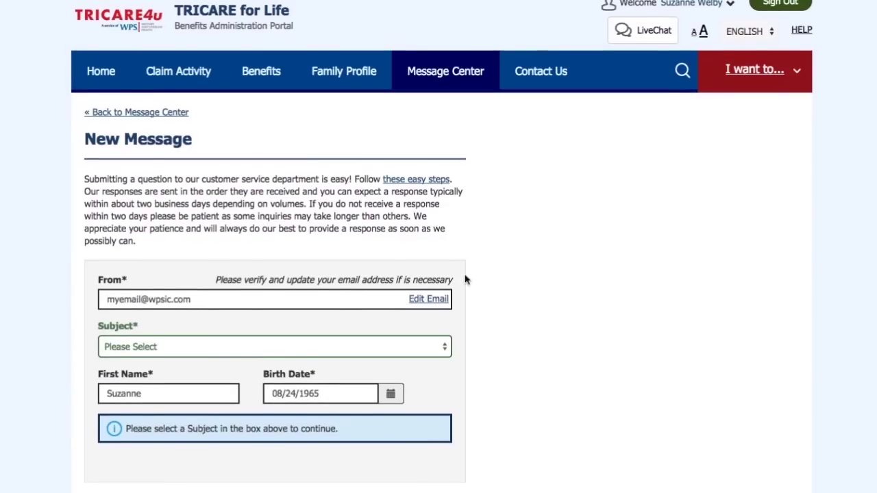
pyautogui.click(436, 350)
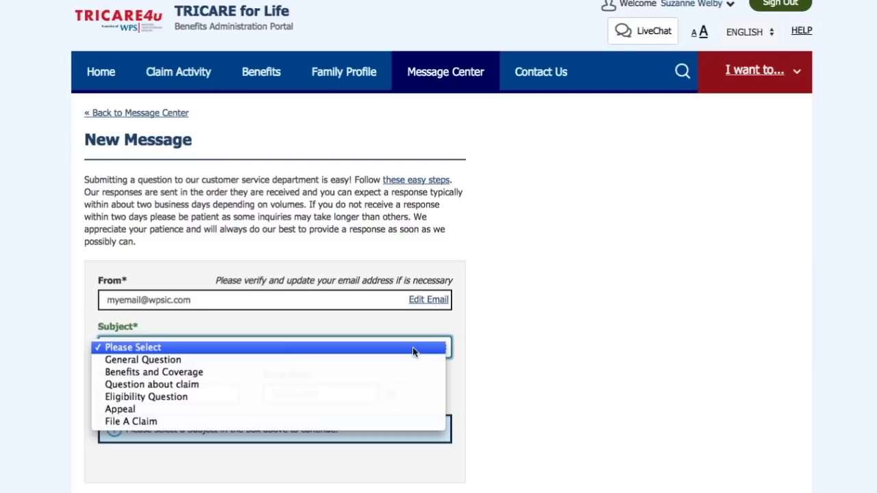
pyautogui.click(412, 347)
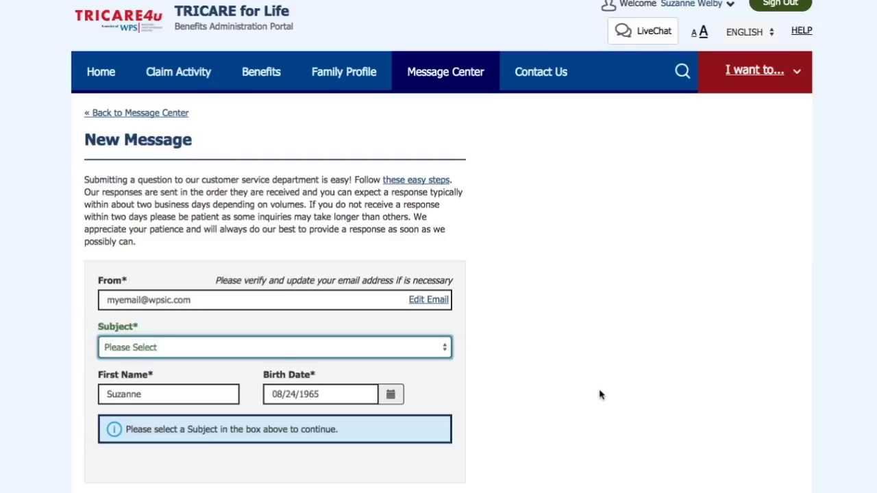